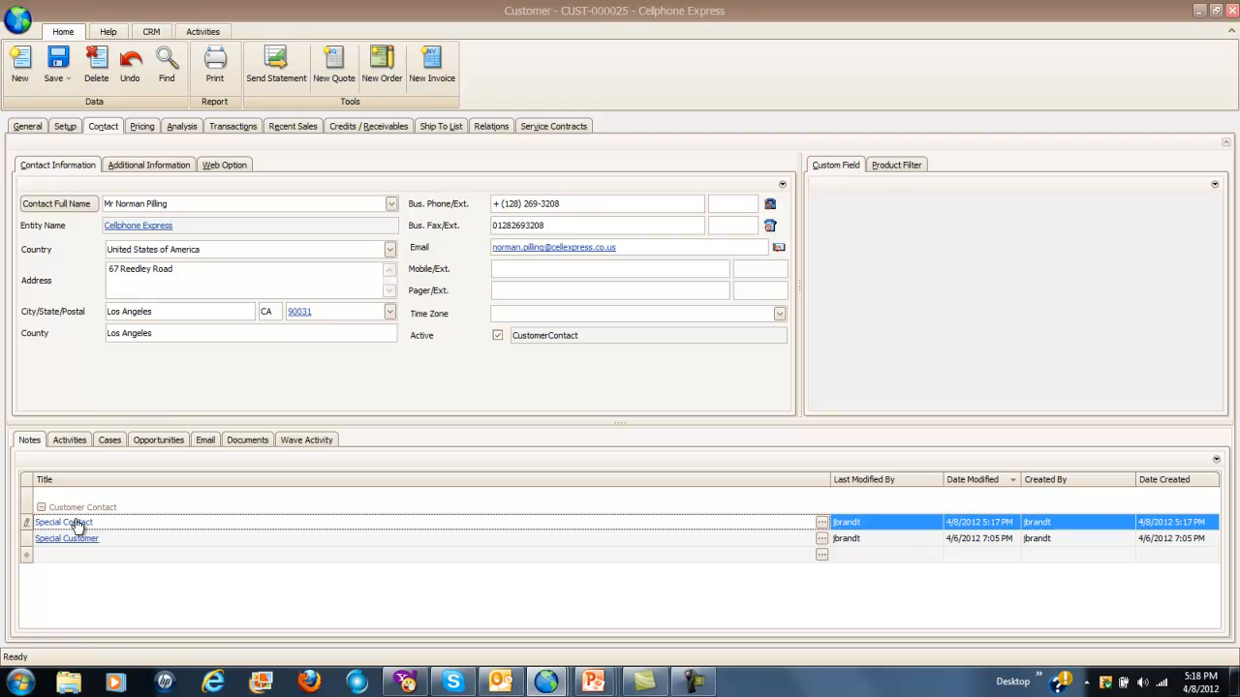
Review the contact's Special Contact note and the high-priority Follow-up Call activity, closing each record after viewing
left_click(77, 524)
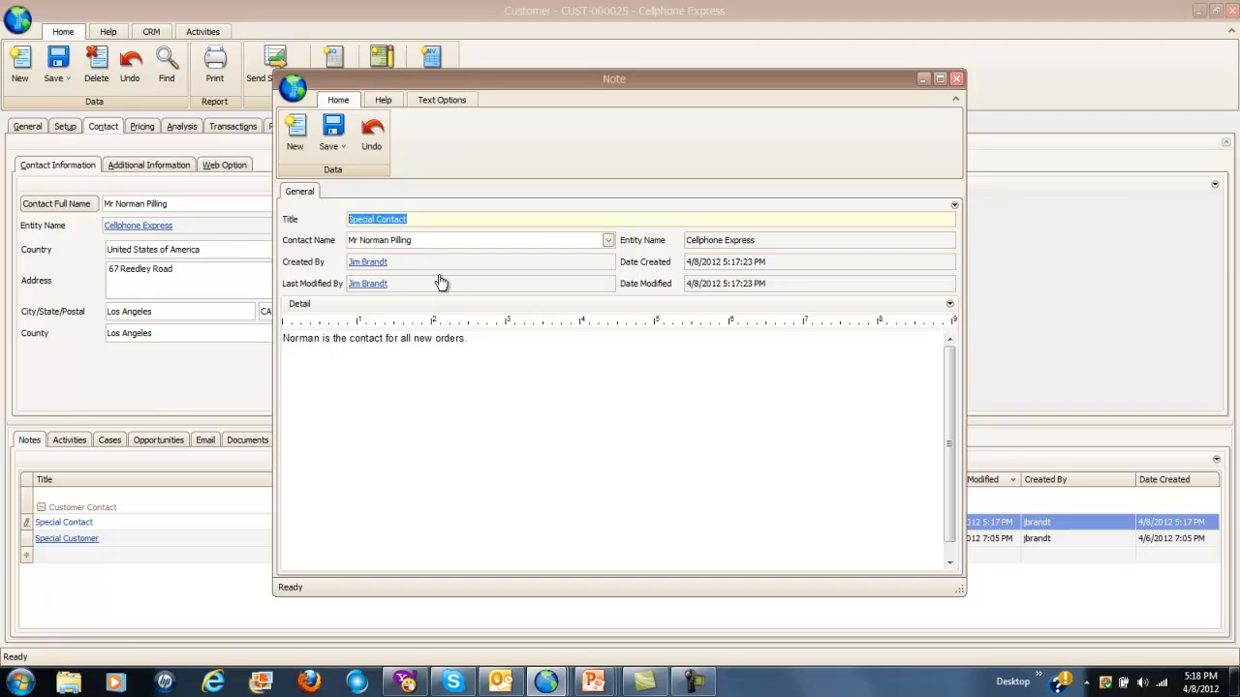
left_click(956, 78)
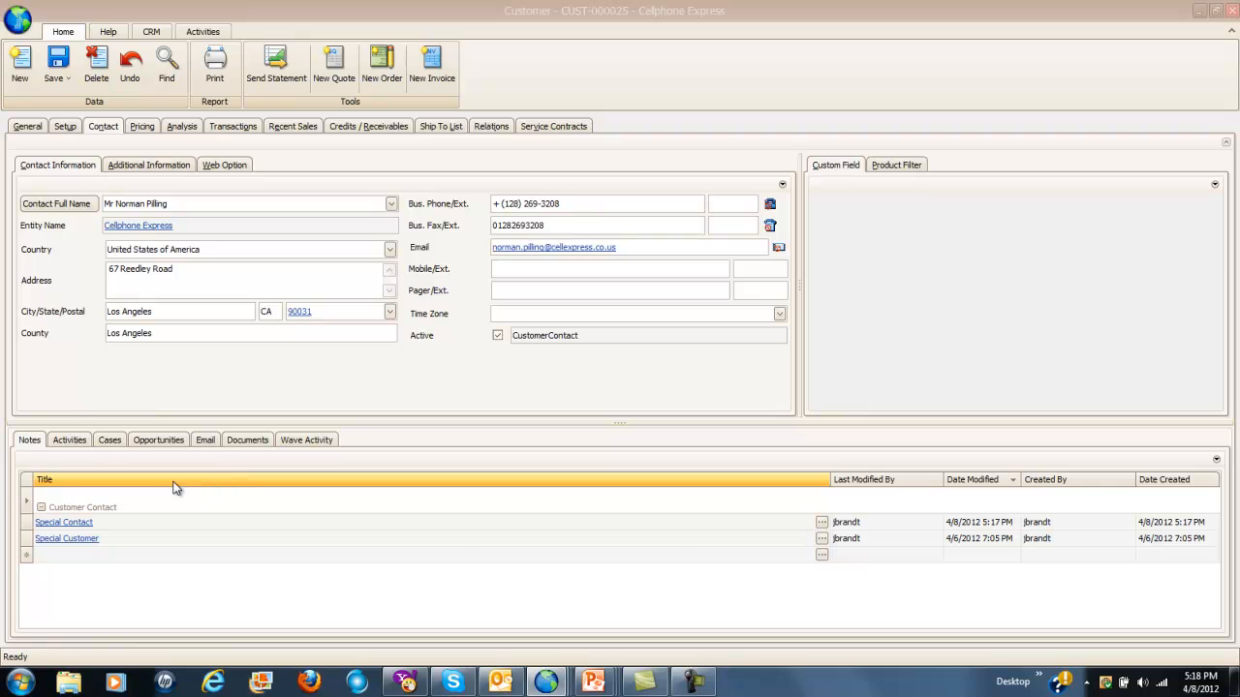
left_click(70, 440)
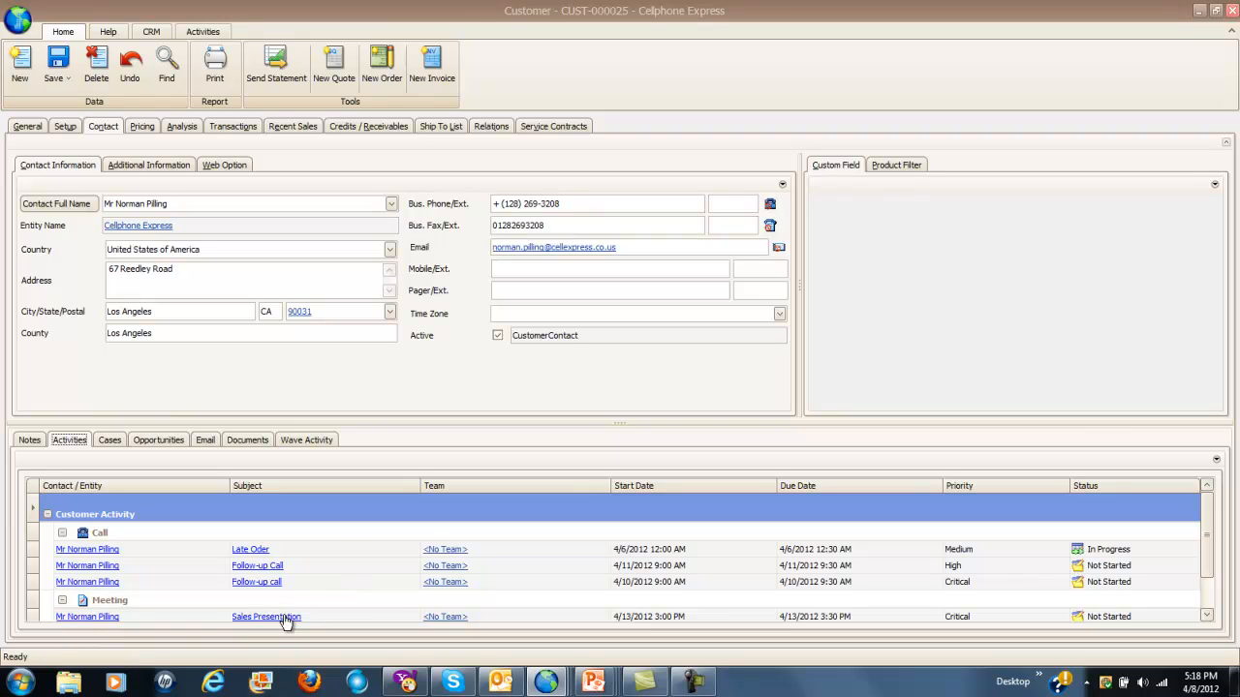
left_click(275, 565)
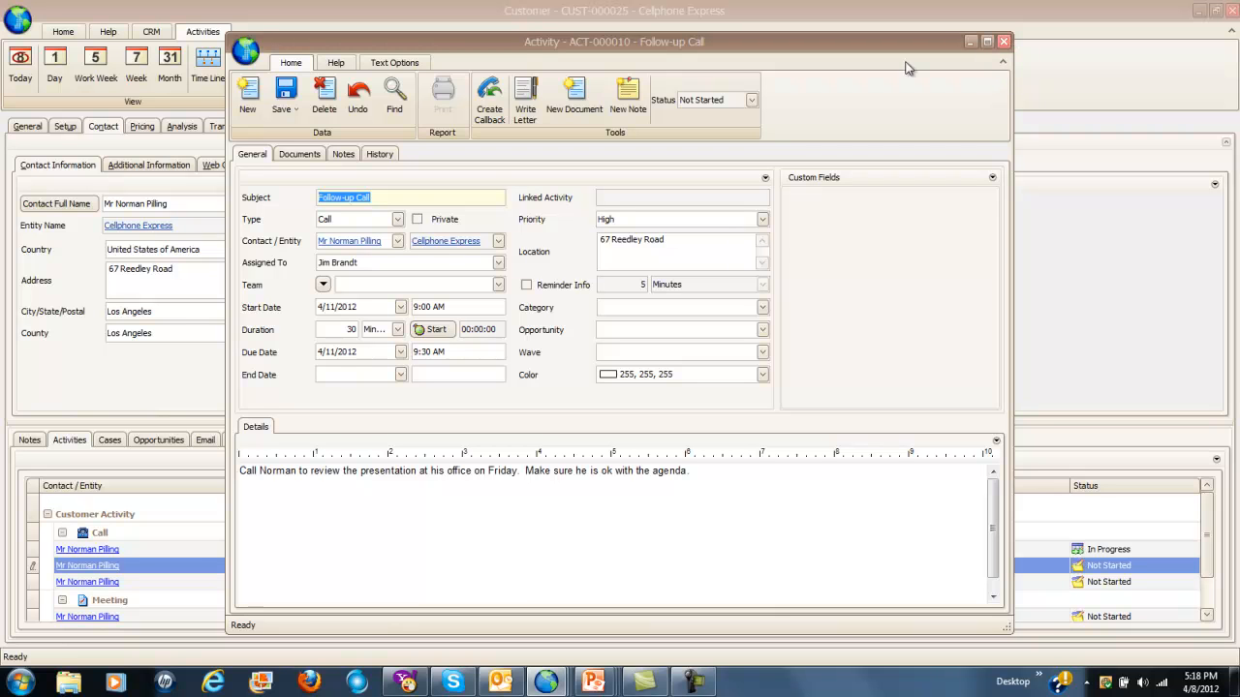
left_click(285, 105)
left_click(303, 174)
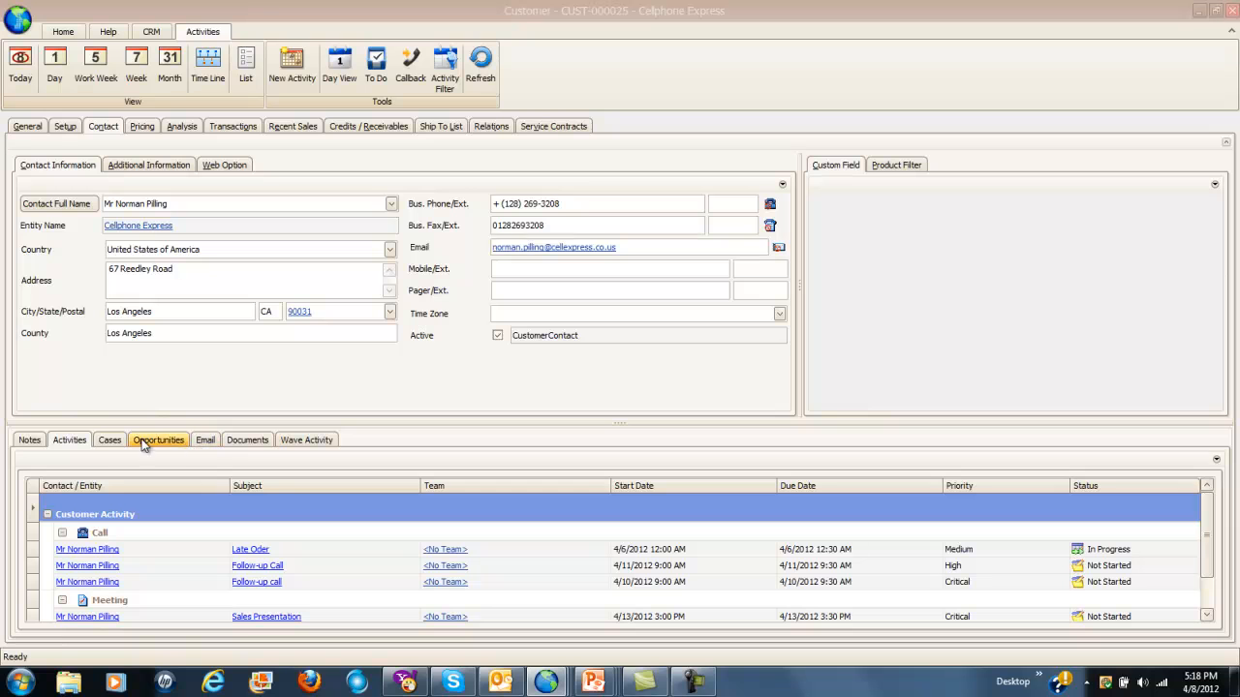
Look through the contact's email folders and attached documents, cancelling the e-mail account wizard, and return to the notes
left_click(205, 441)
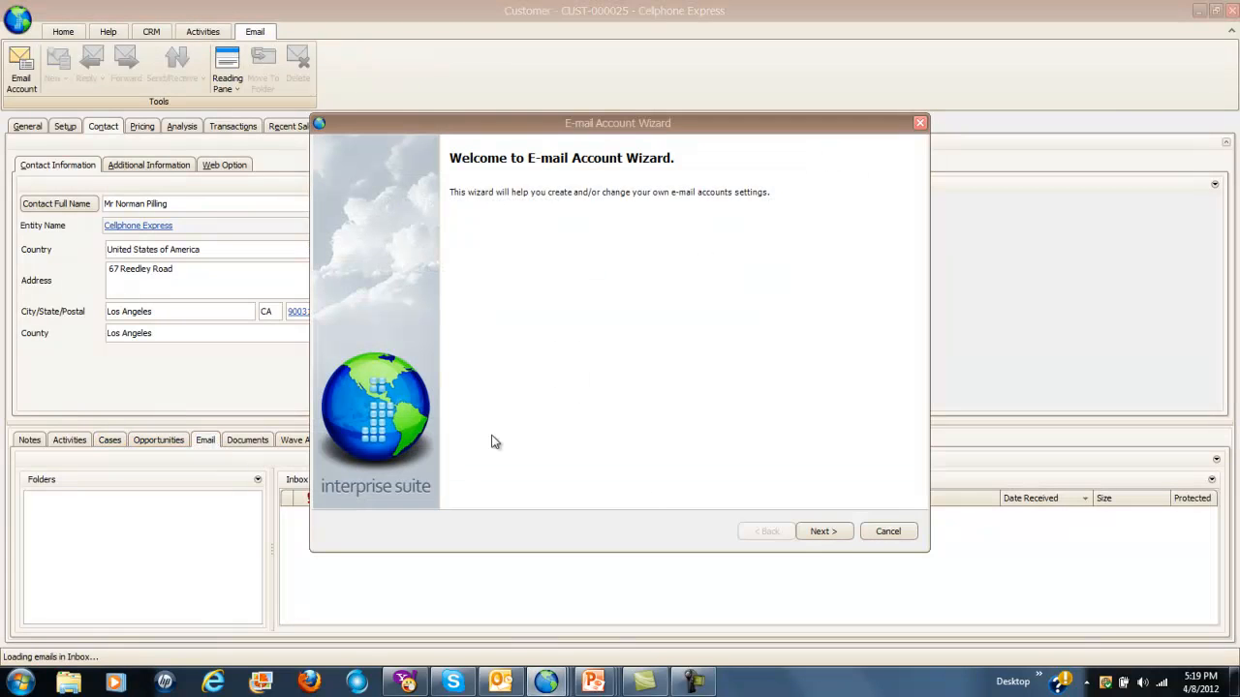
left_click(887, 532)
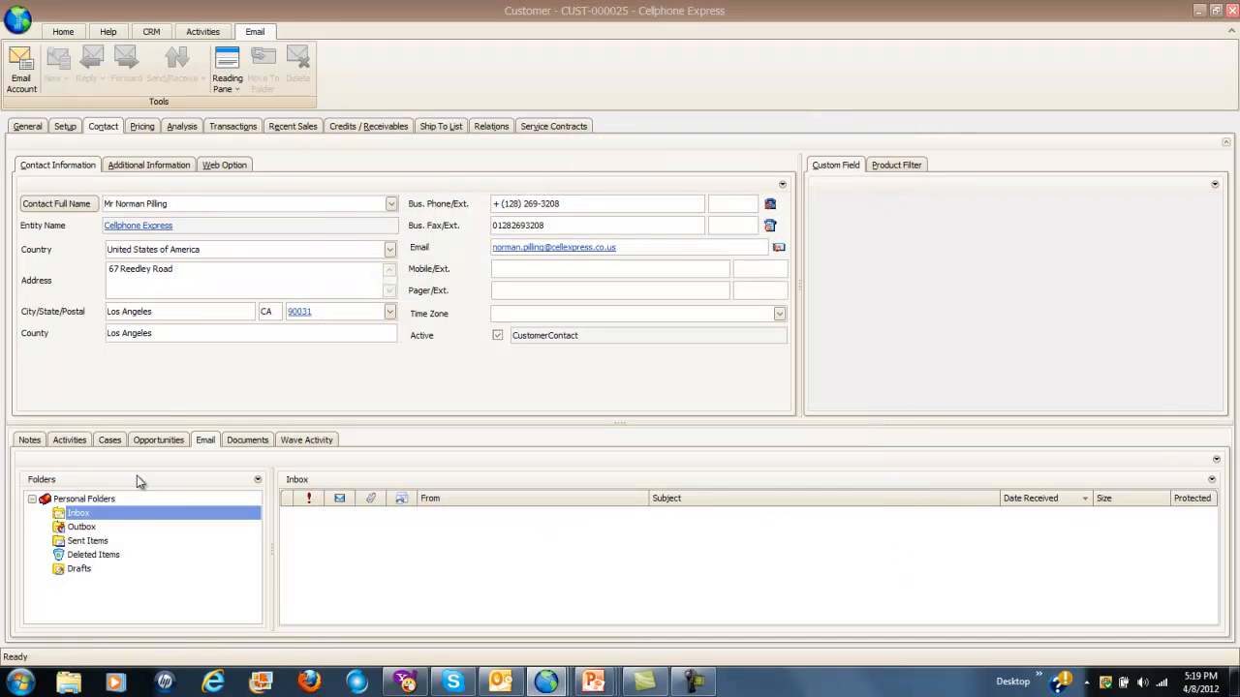
left_click(248, 441)
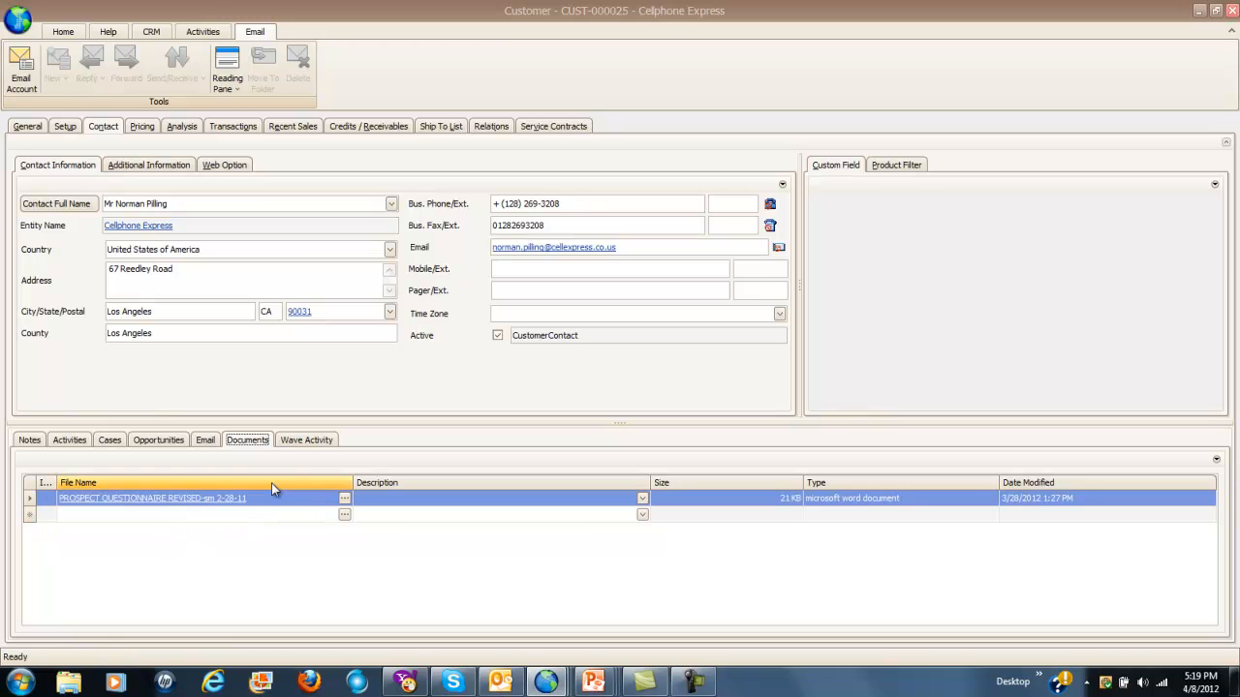
left_click(35, 441)
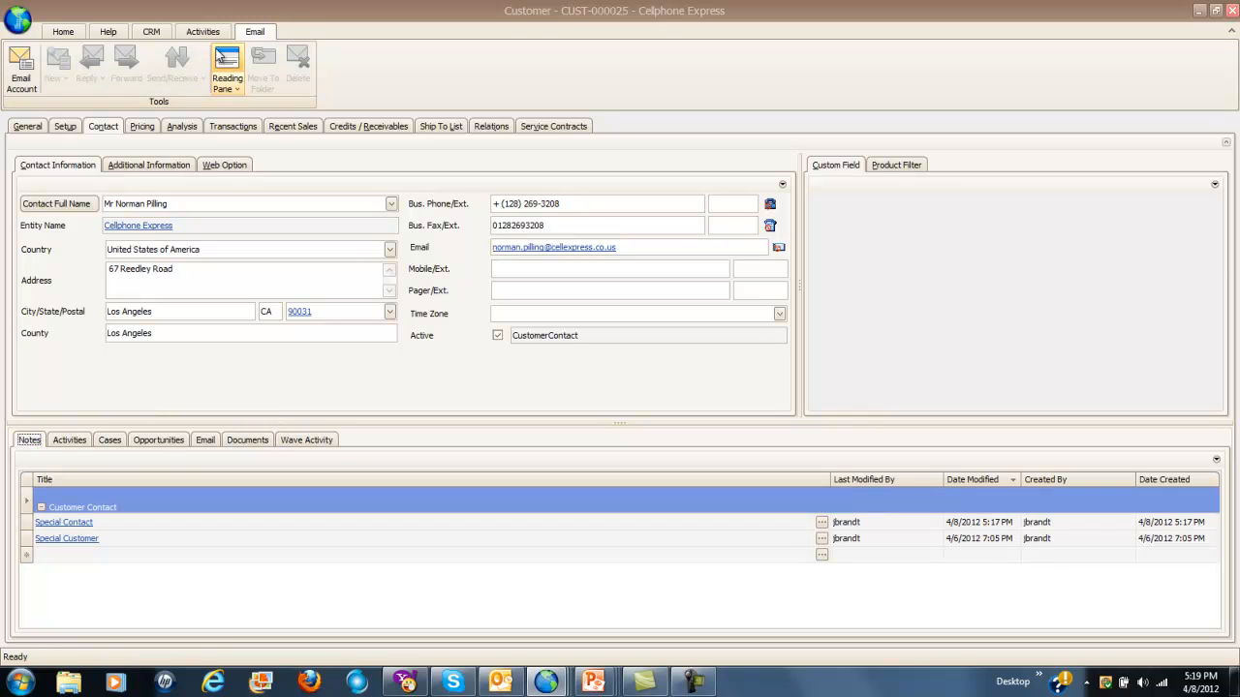
Create a new CRM activity for the contact with the subject Follow-up and the type Call
left_click(151, 32)
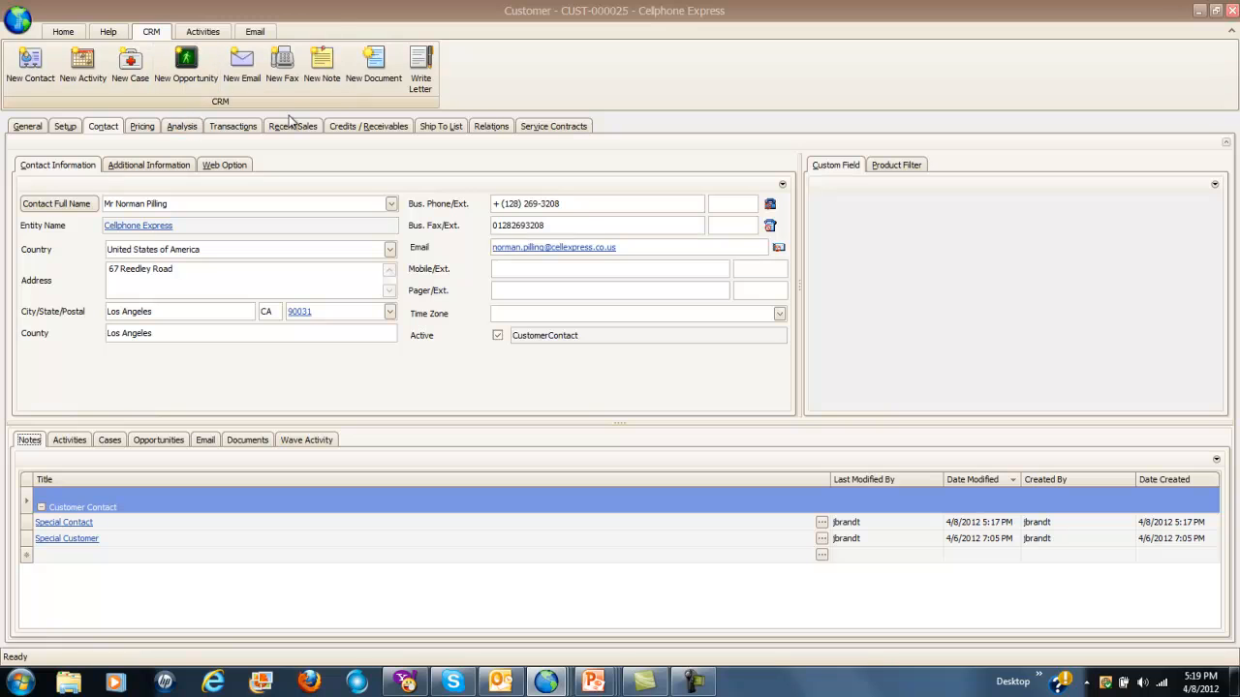
left_click(85, 74)
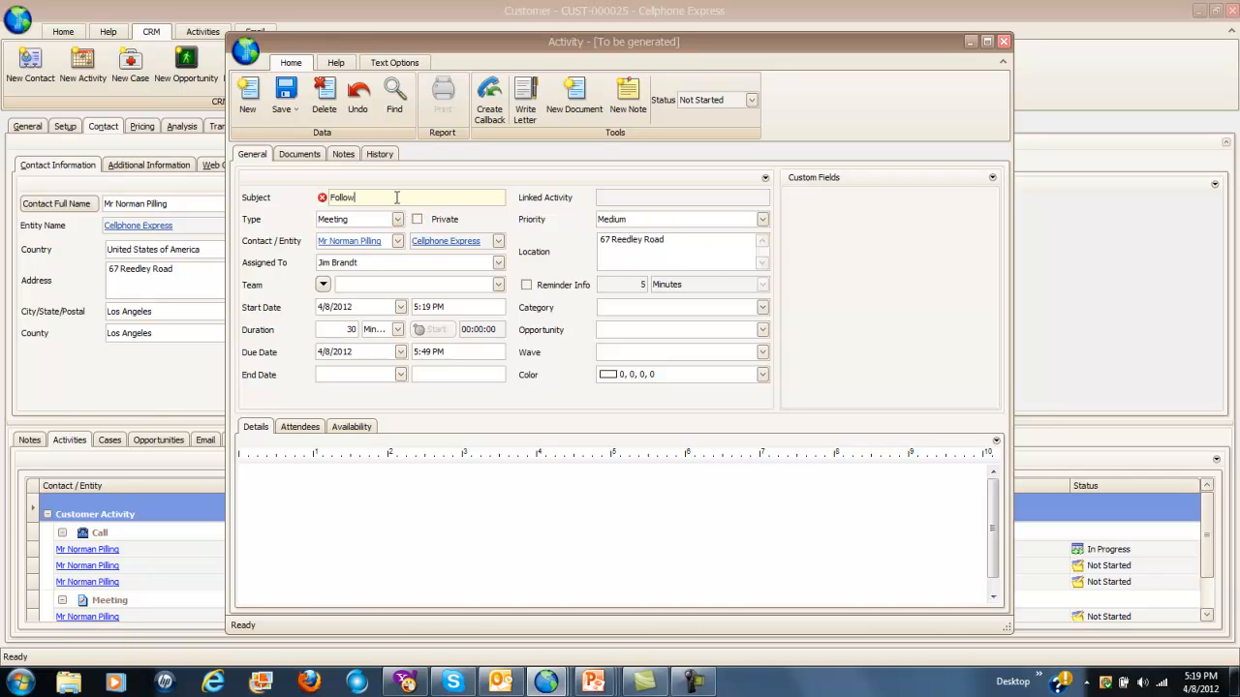
type("-u")
key("Tab")
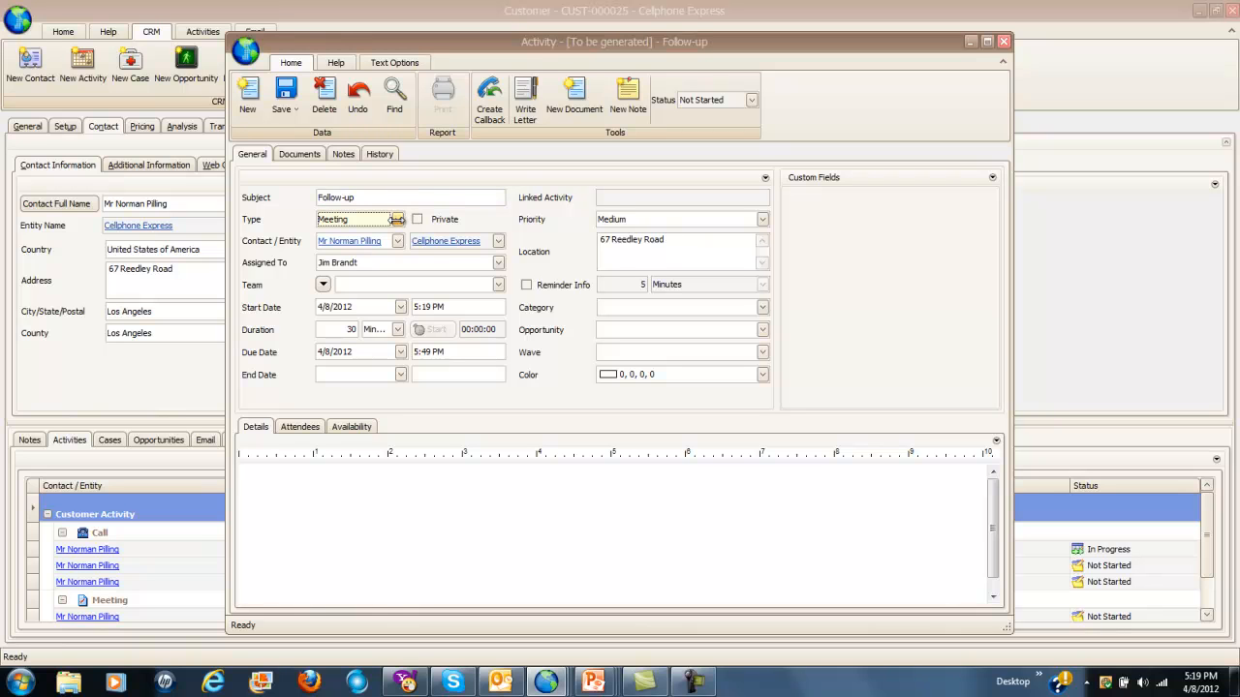
left_click(397, 219)
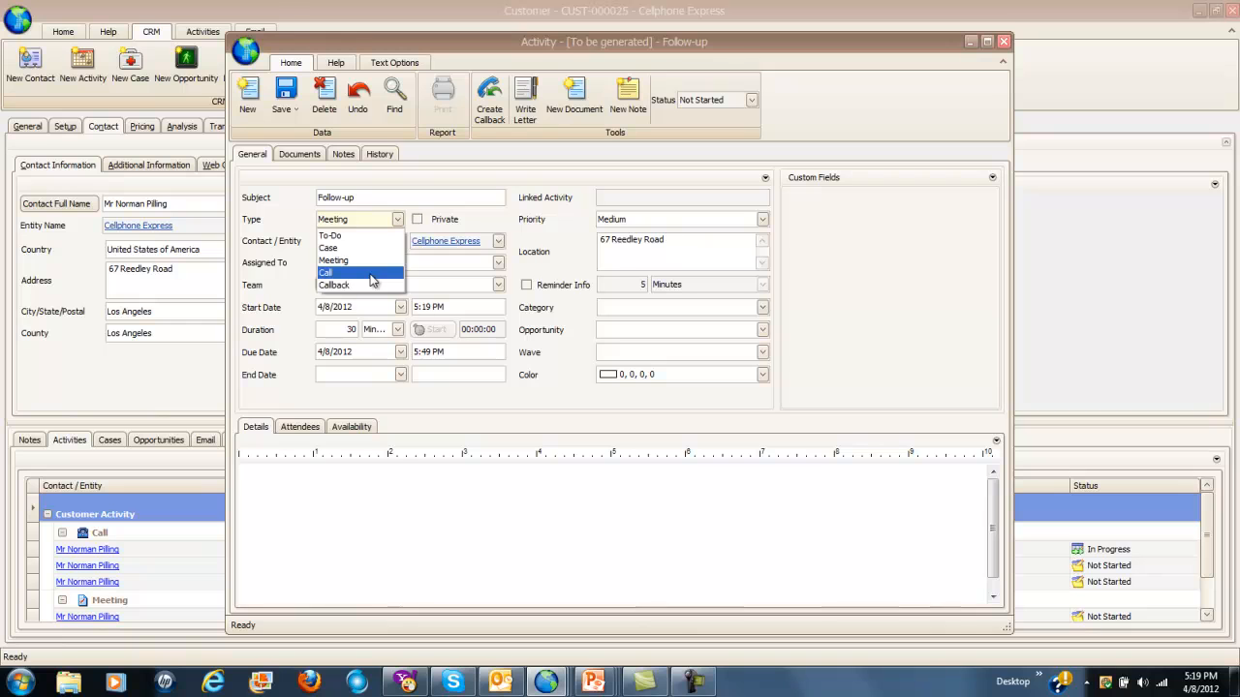
left_click(375, 272)
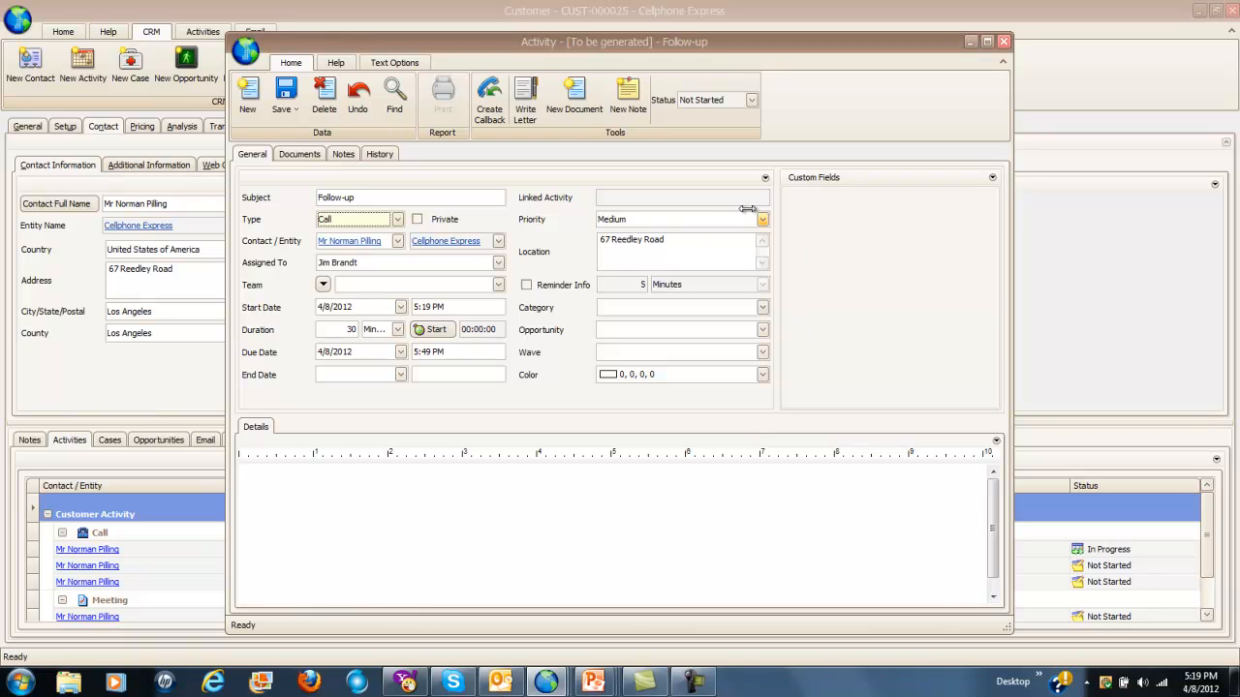
Set the activity's priority to High, enter the details "This is a test call.", and save and close it
left_click(762, 220)
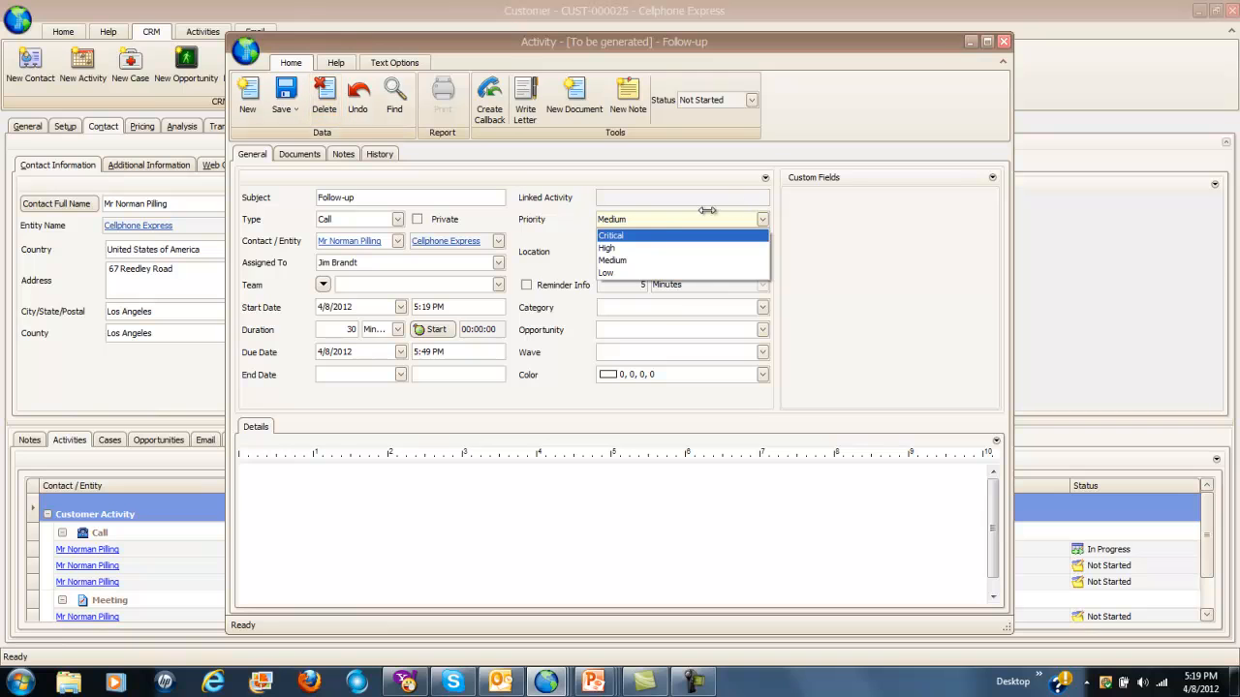
left_click(656, 249)
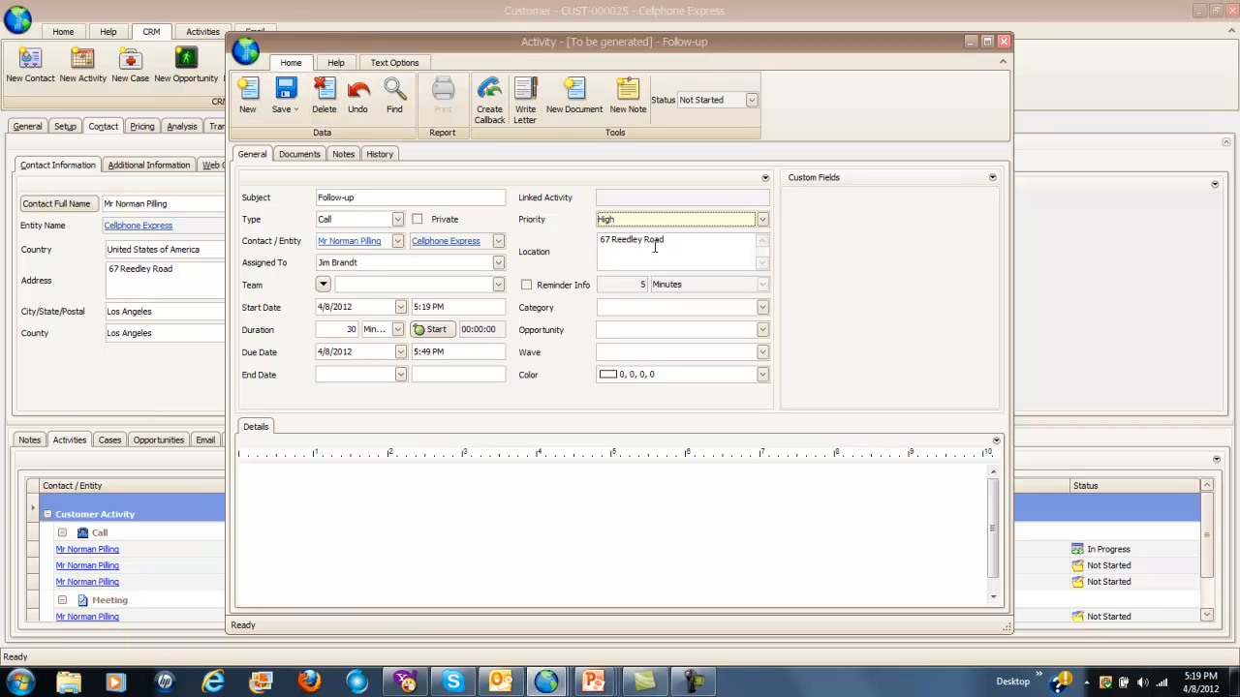
left_click(267, 469)
type("This is a test call.")
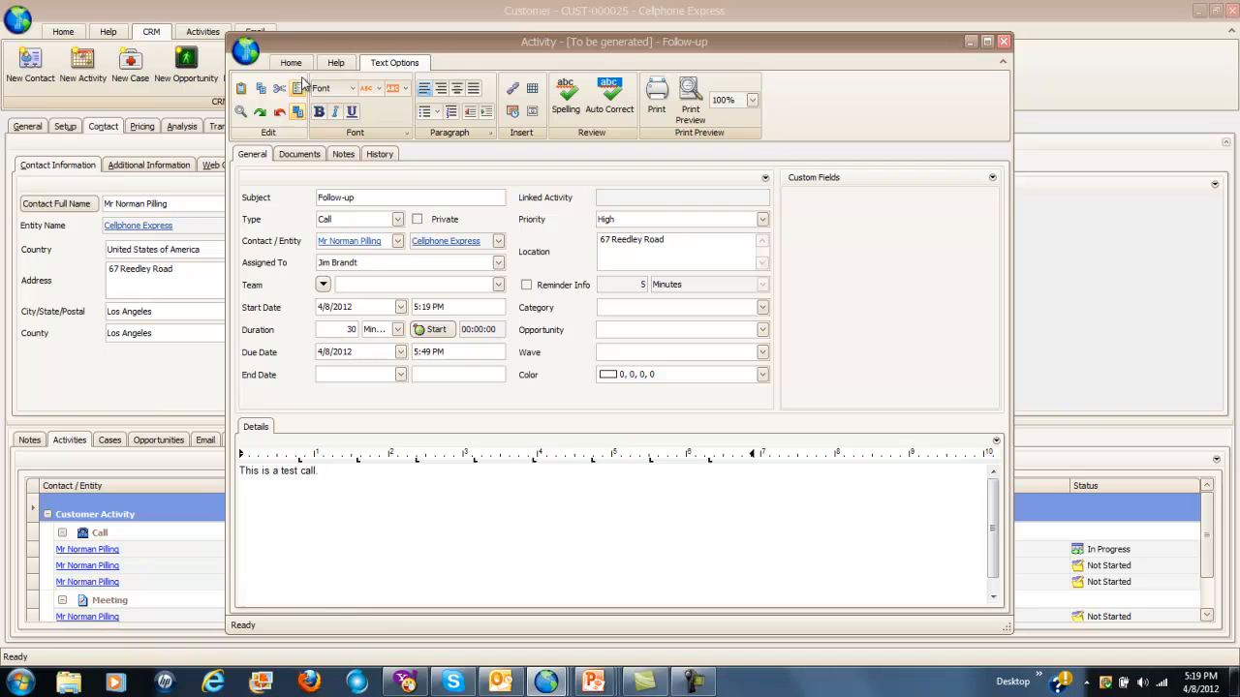
left_click(291, 62)
left_click(296, 115)
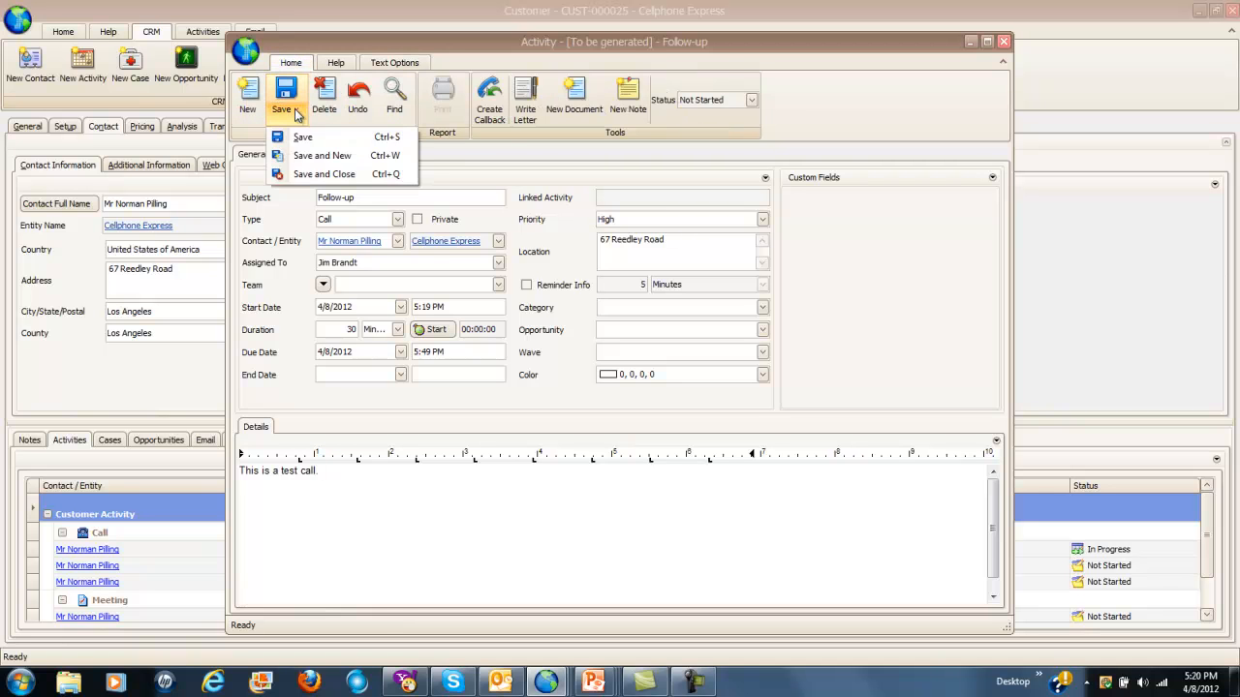
left_click(319, 172)
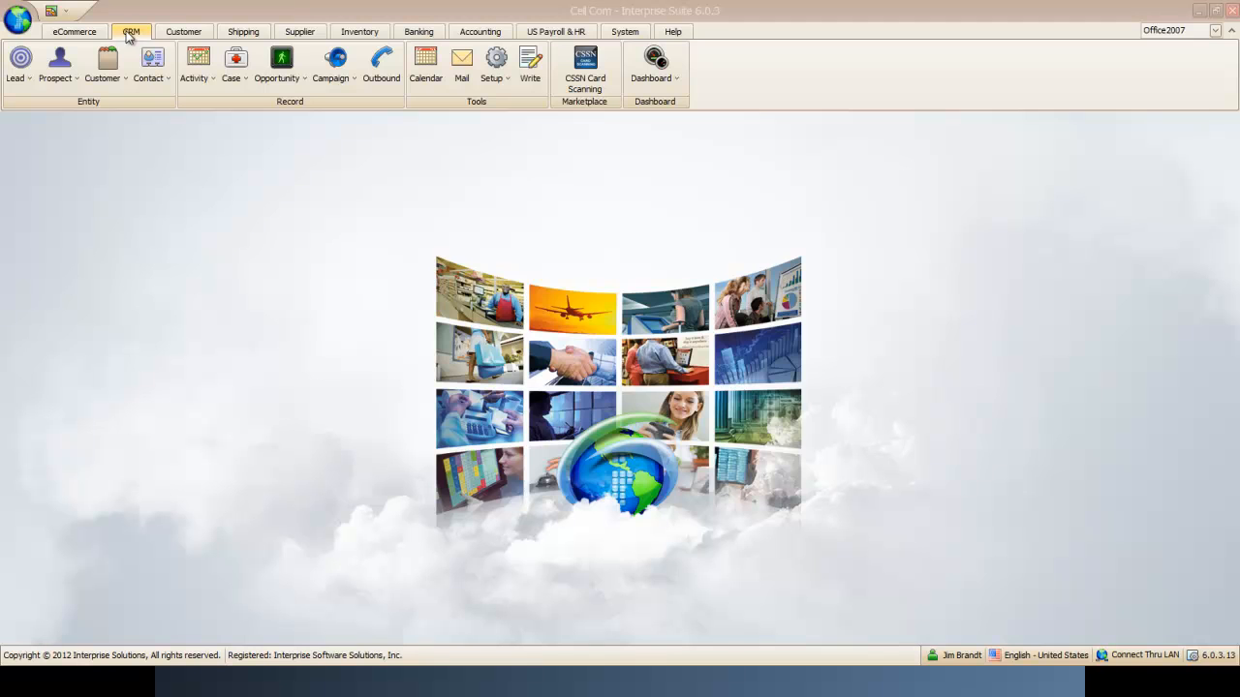
Open the CRM calendar and review the April 8 Follow-up call and its status options, leaving the activity unchanged
left_click(427, 63)
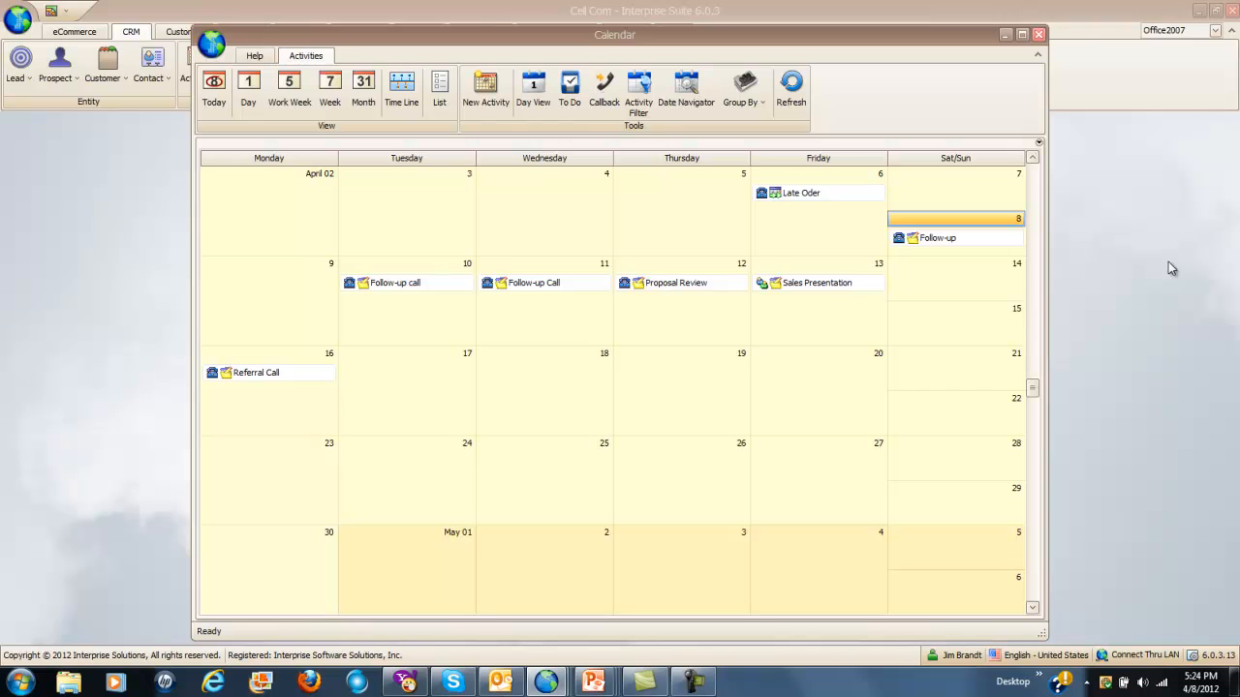
mouse_move(900, 242)
double_click(900, 242)
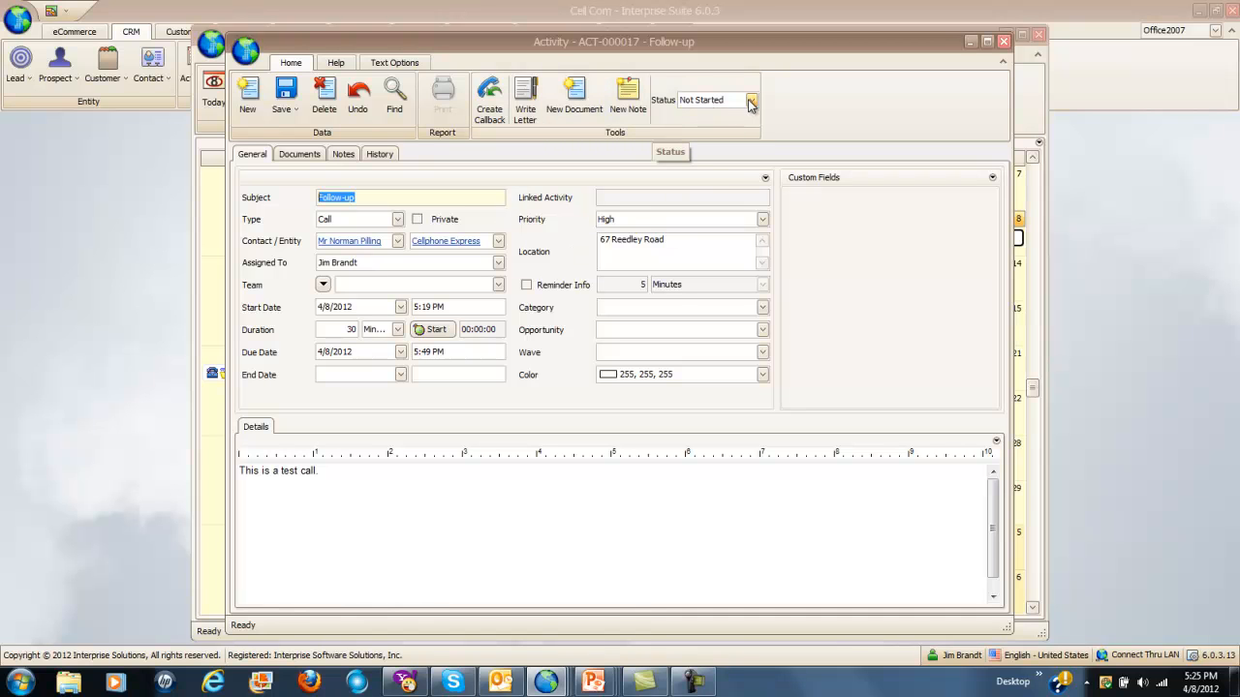
left_click(751, 102)
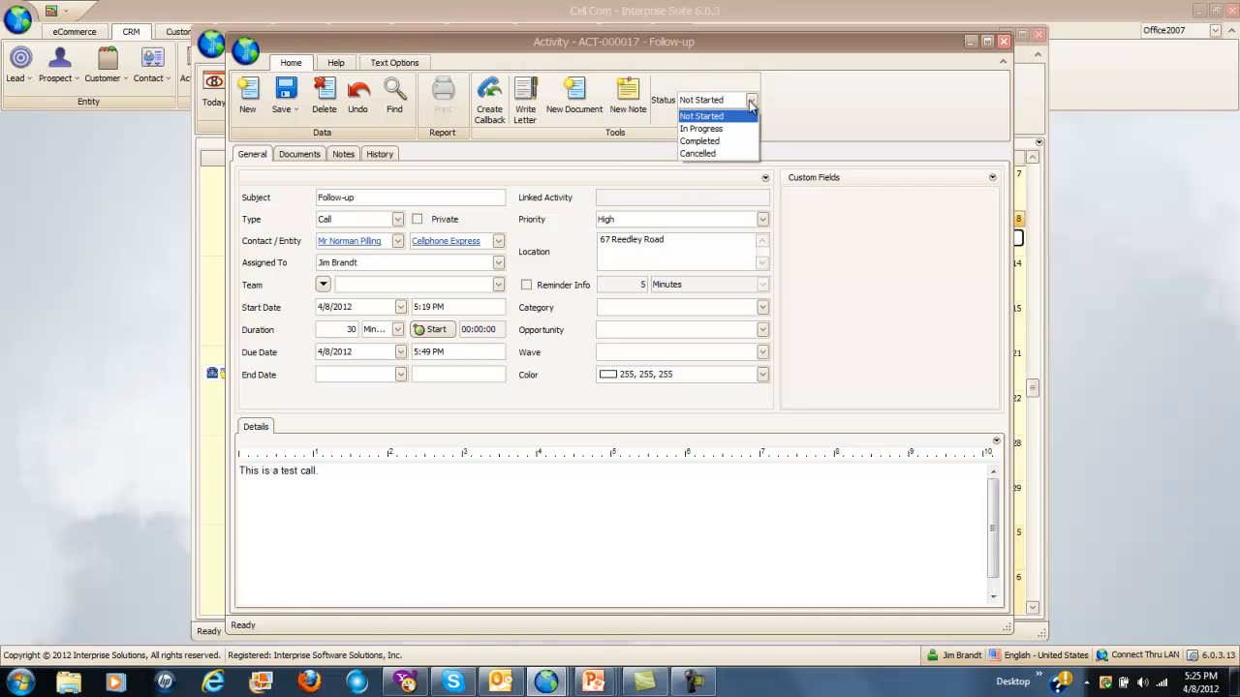
left_click(822, 98)
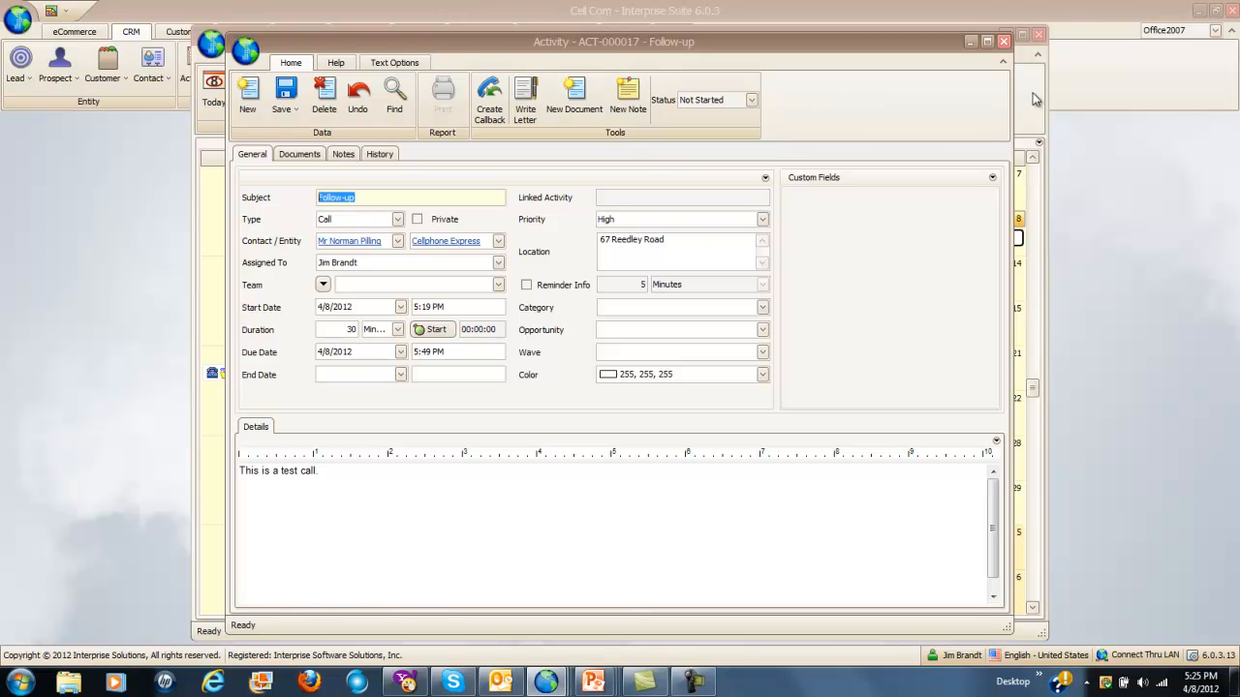
left_click(1004, 47)
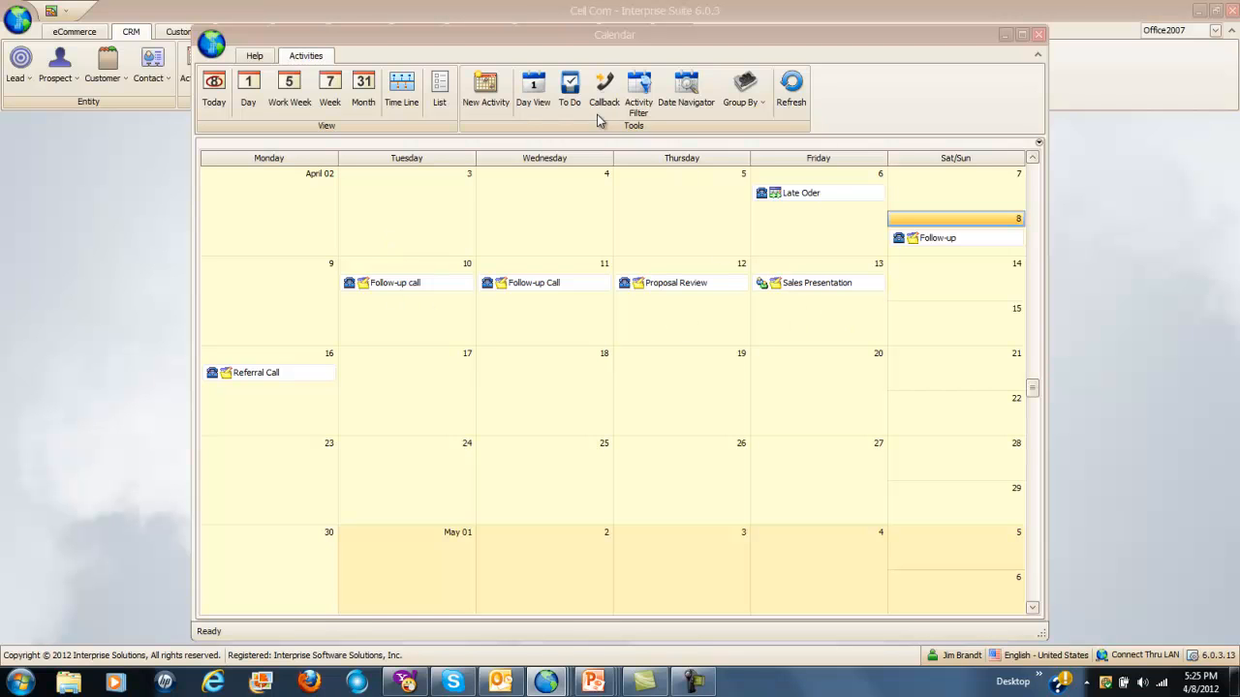
Review the calendar's To Do list and the details of today's Proposal task, and close both
left_click(570, 87)
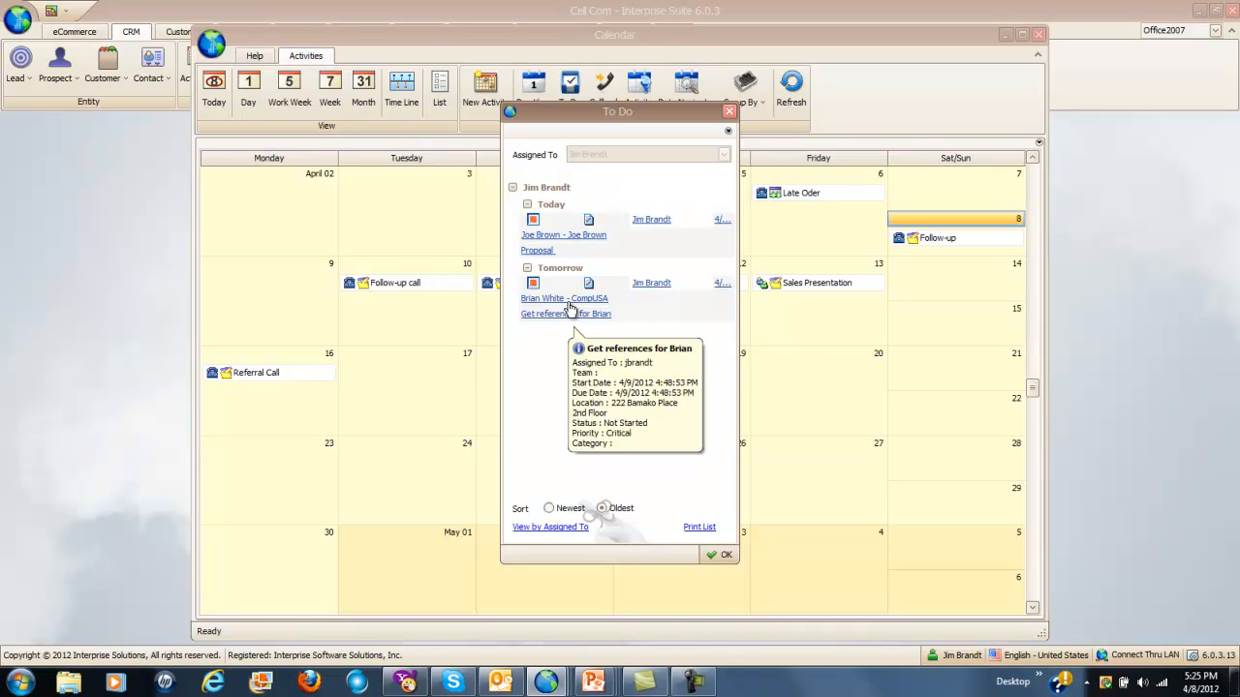
left_click(559, 238)
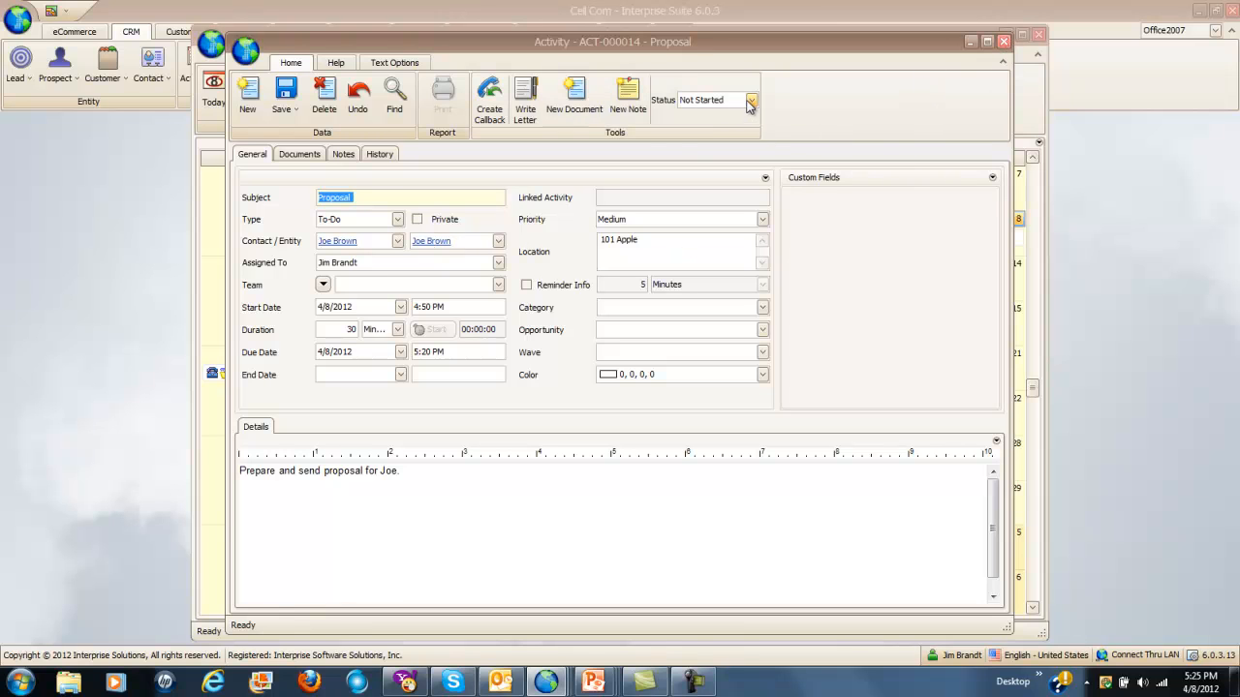
left_click(1003, 41)
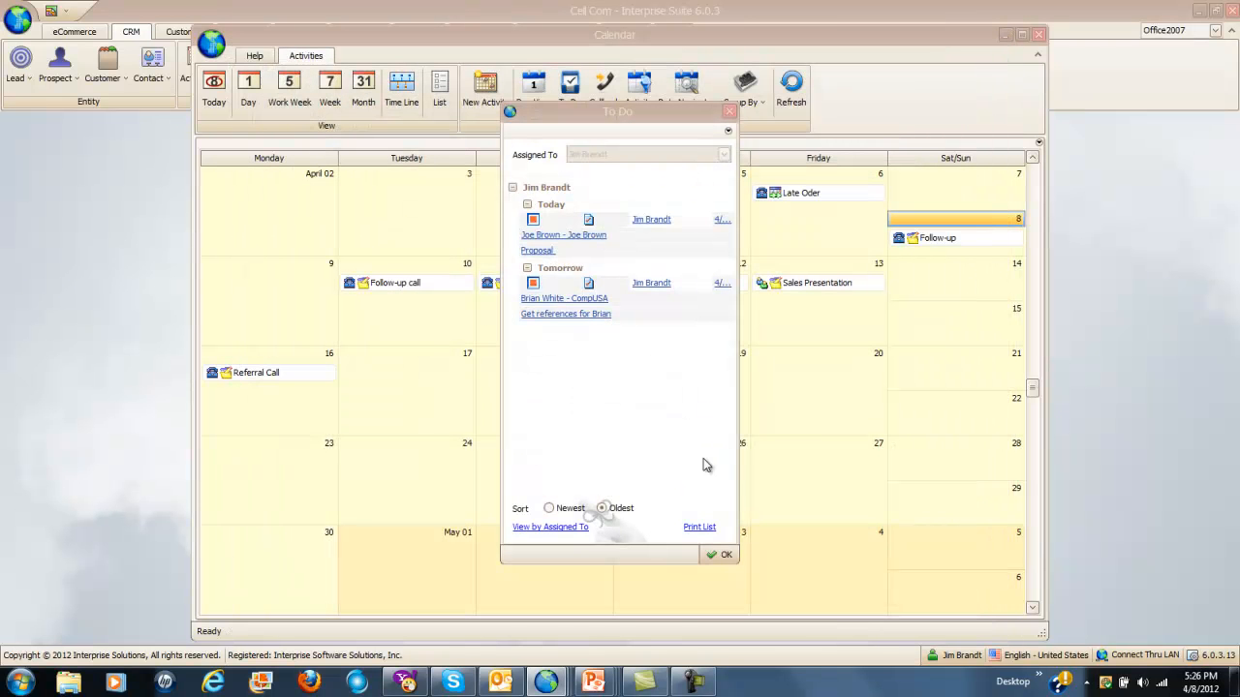
left_click(726, 556)
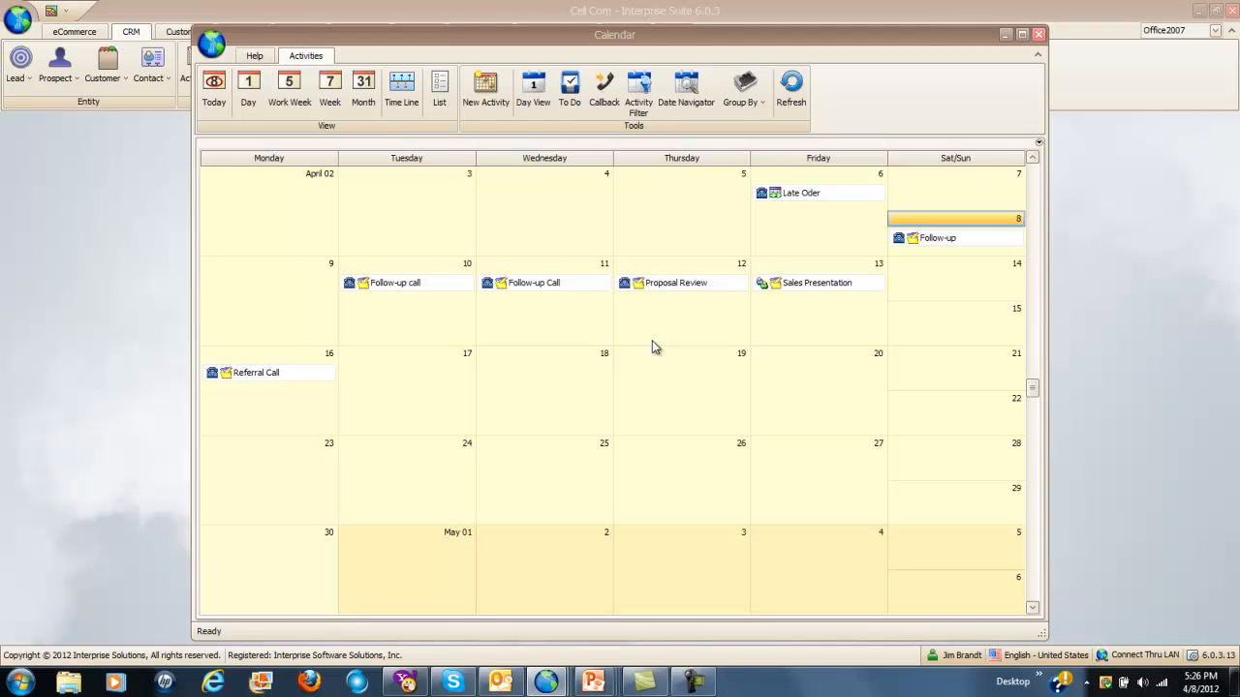
View the calendar's activity filter options and cancel without applying a filter
left_click(642, 94)
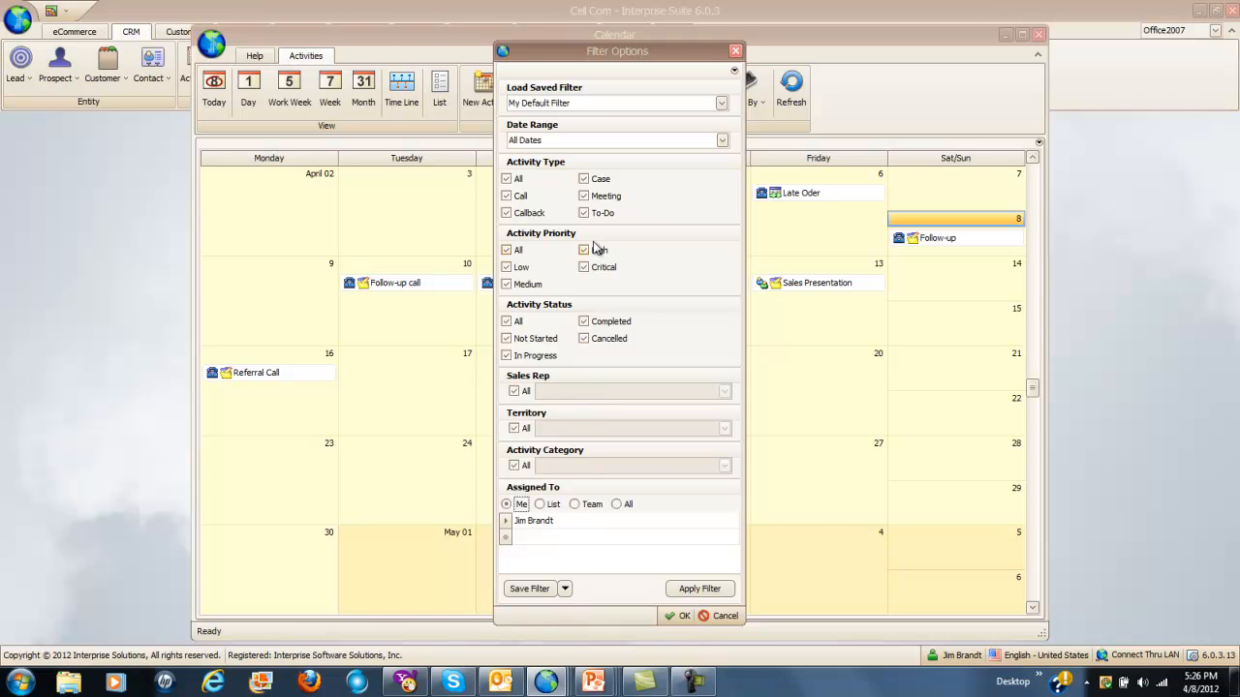
left_click(719, 616)
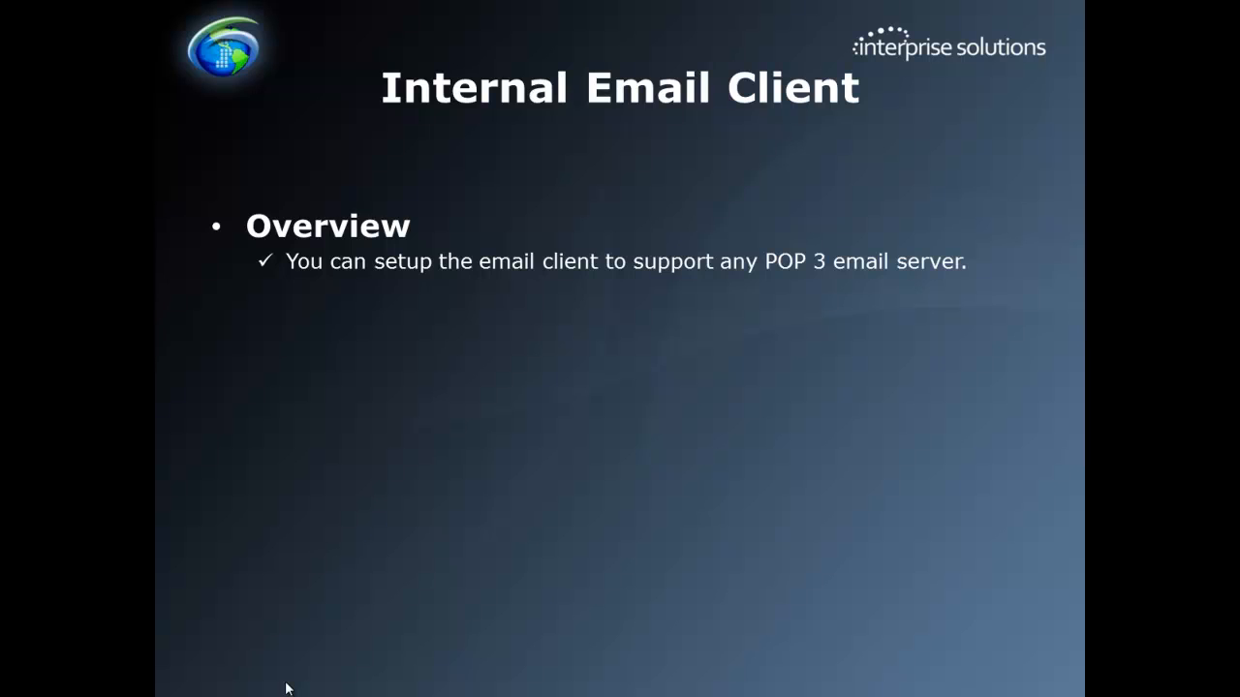
left_click(286, 683)
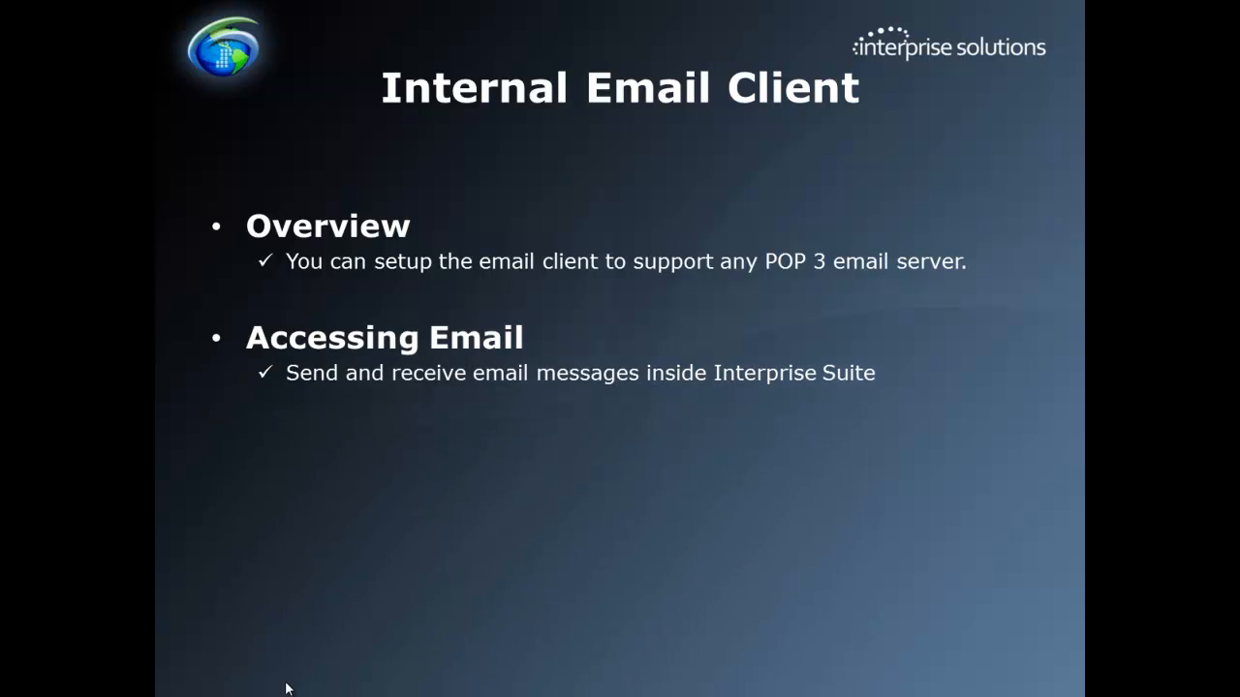
left_click(285, 688)
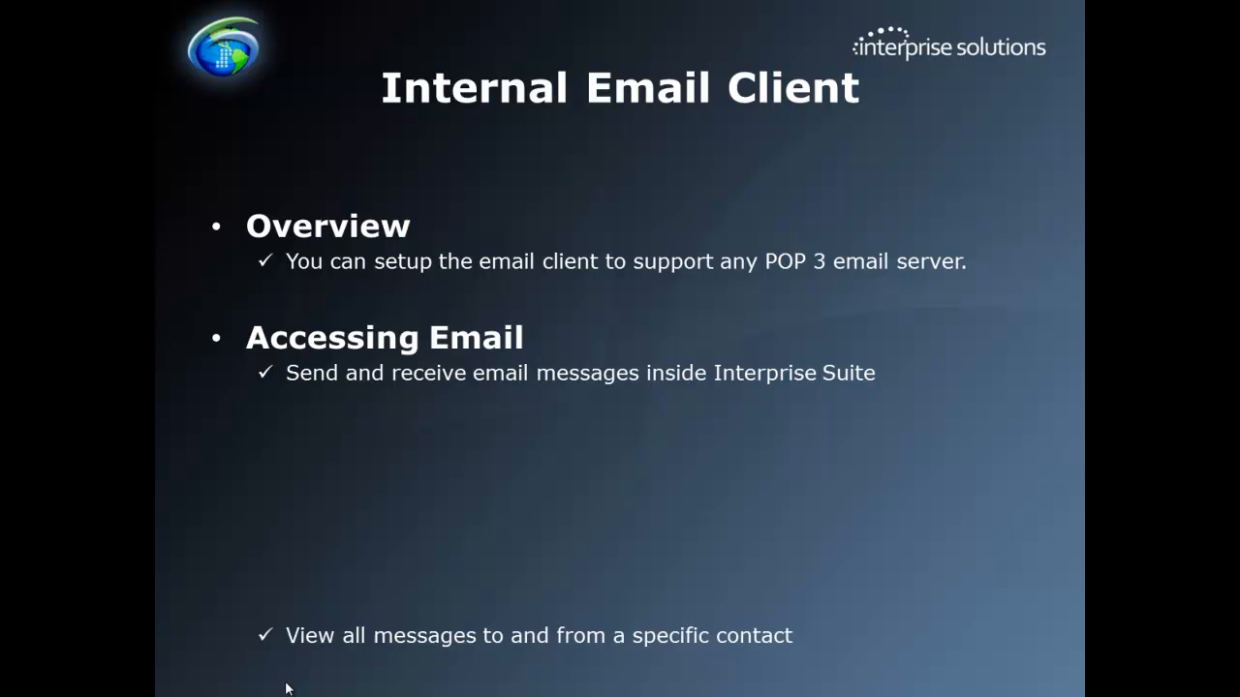